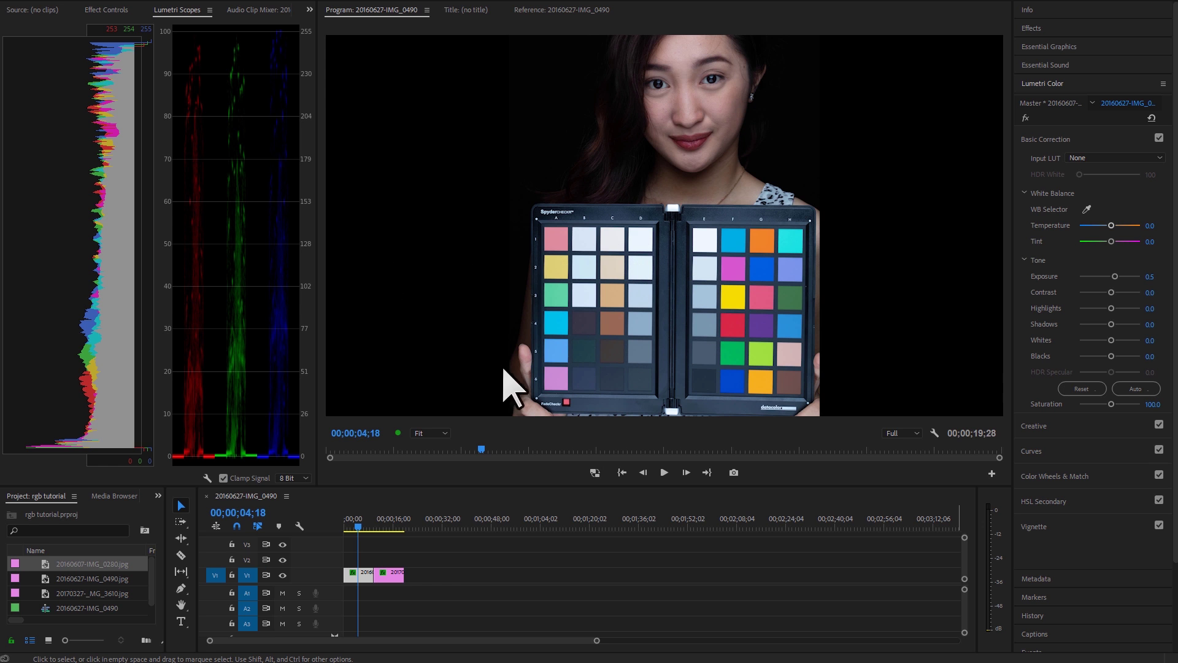
# Compare the market photo with the colour-checker portrait, then save the rgb tutorial project.
pyautogui.click(386, 526)
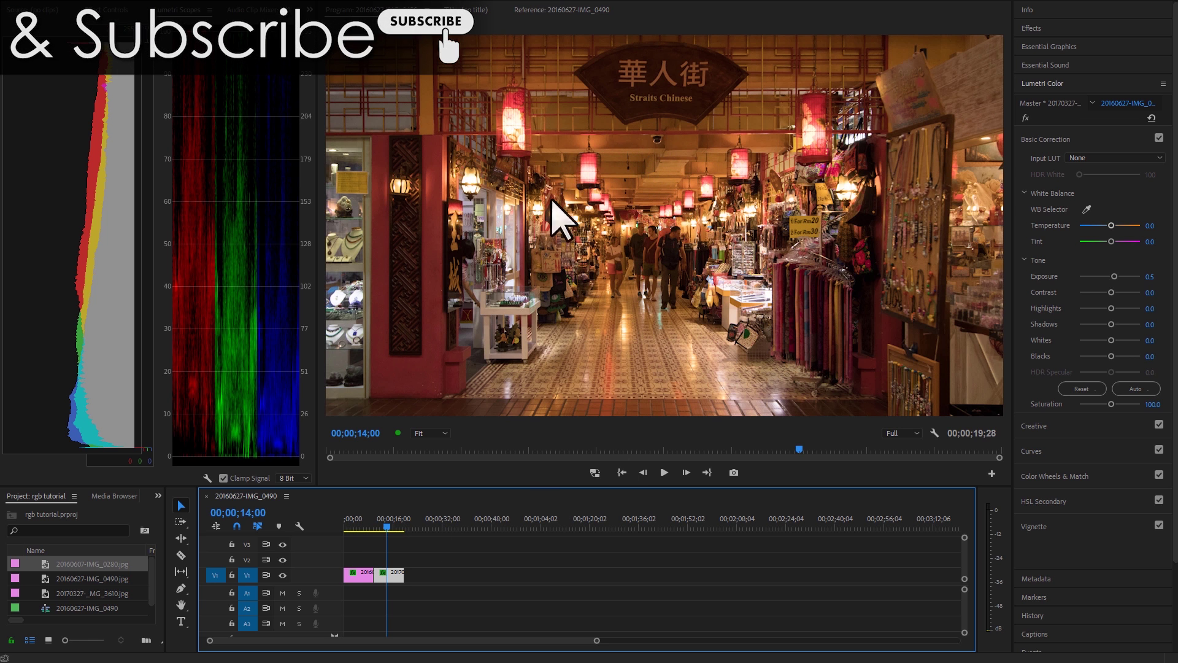
pyautogui.click(355, 526)
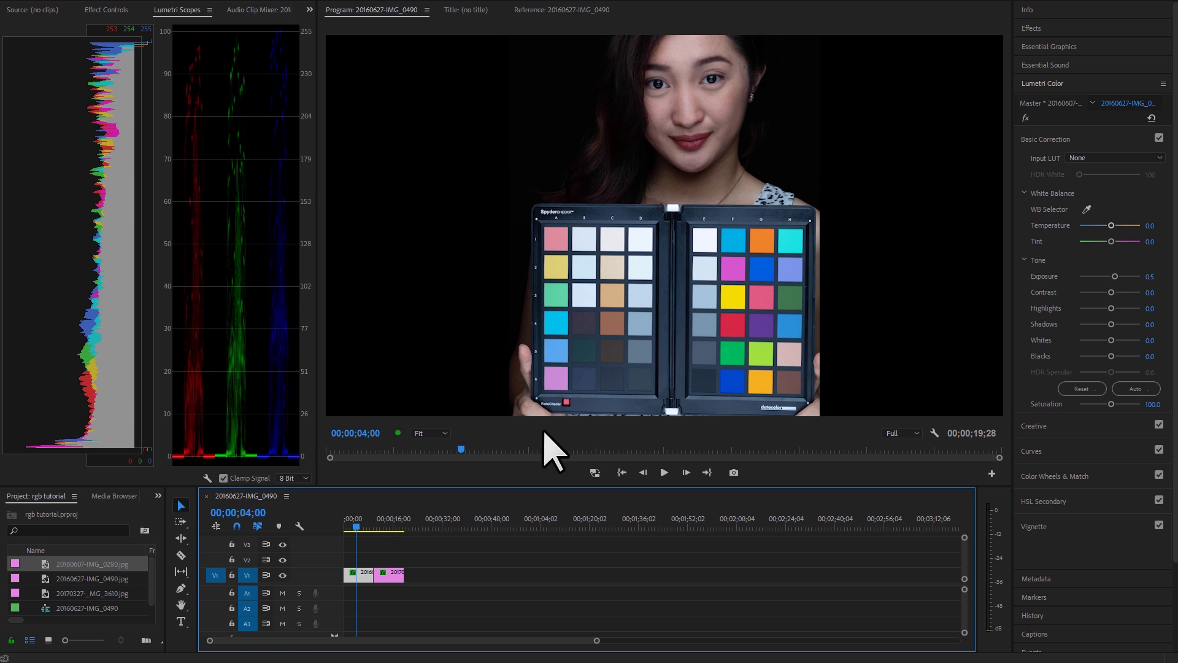
pyautogui.click(392, 527)
pyautogui.click(357, 526)
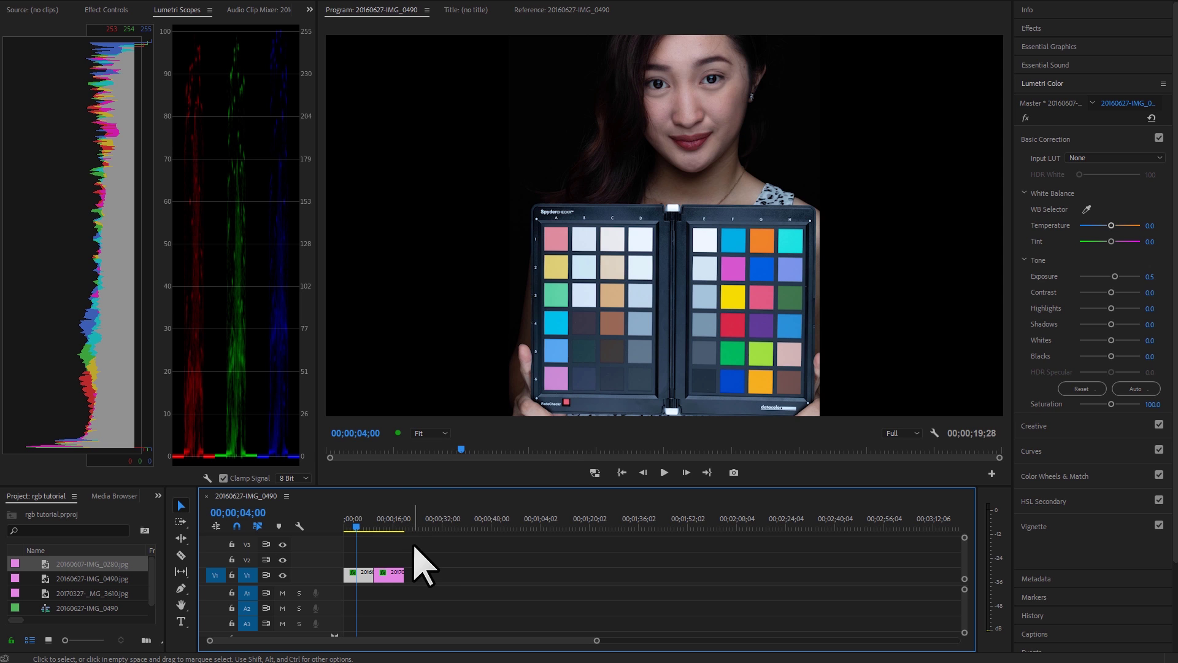
pyautogui.hotkey('ctrl', 's')
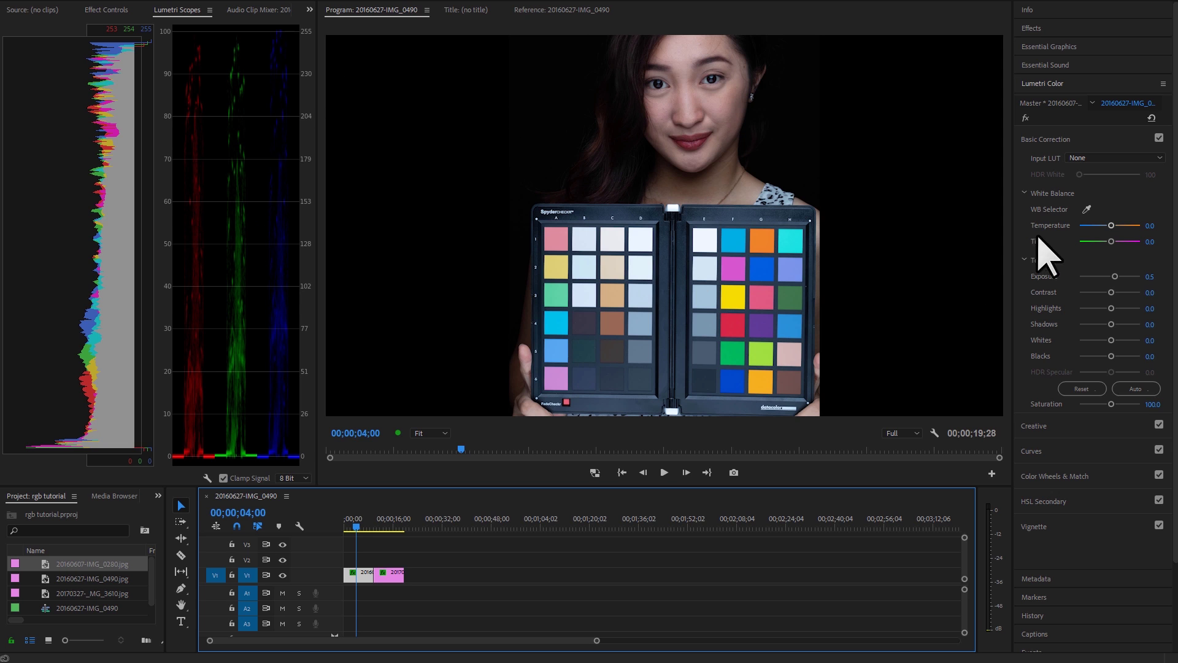
# White-balance the portrait from a light chart patch (Temperature 19.8, Tint 2.7) and save.
pyautogui.click(1086, 210)
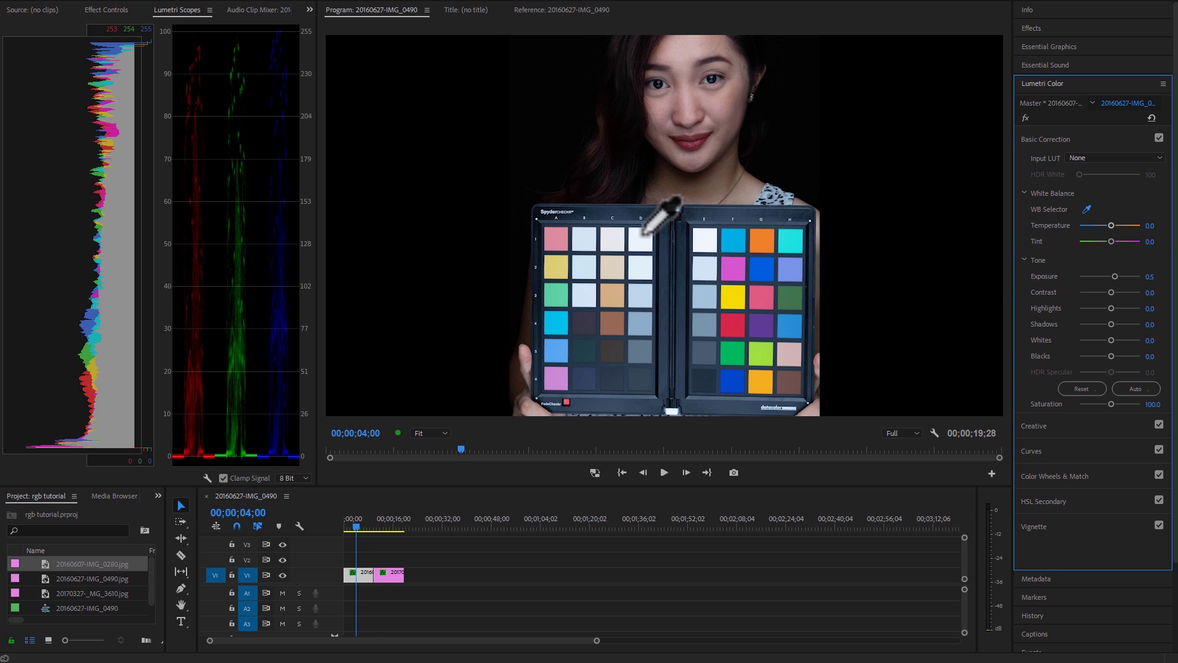
pyautogui.click(642, 233)
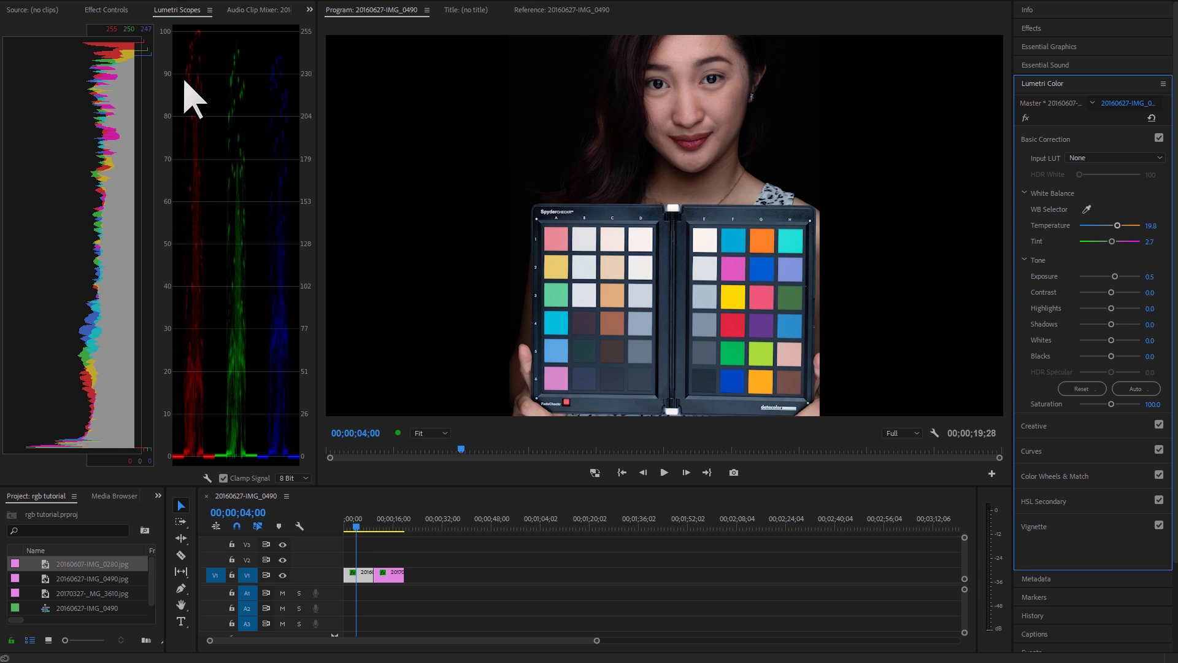
pyautogui.hotkey('ctrl', 's')
pyautogui.click(1088, 210)
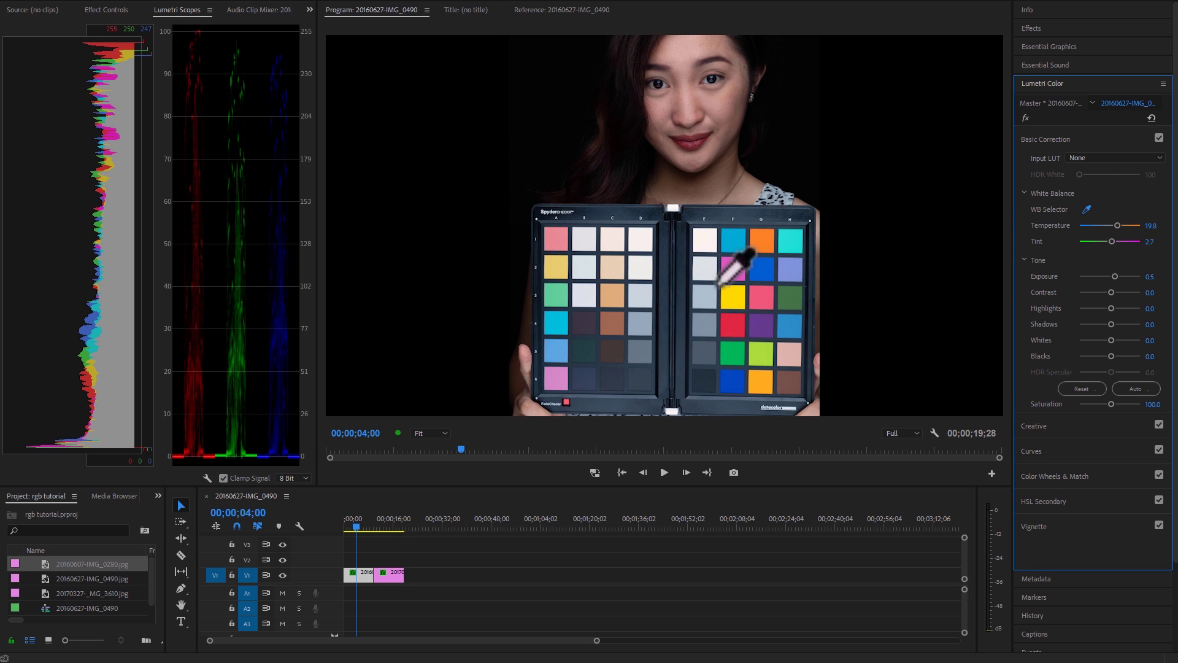
# Sample the chart's white patch, then a grey patch, reaching Temperature 66.3 and Tint 6.0.
pyautogui.click(702, 266)
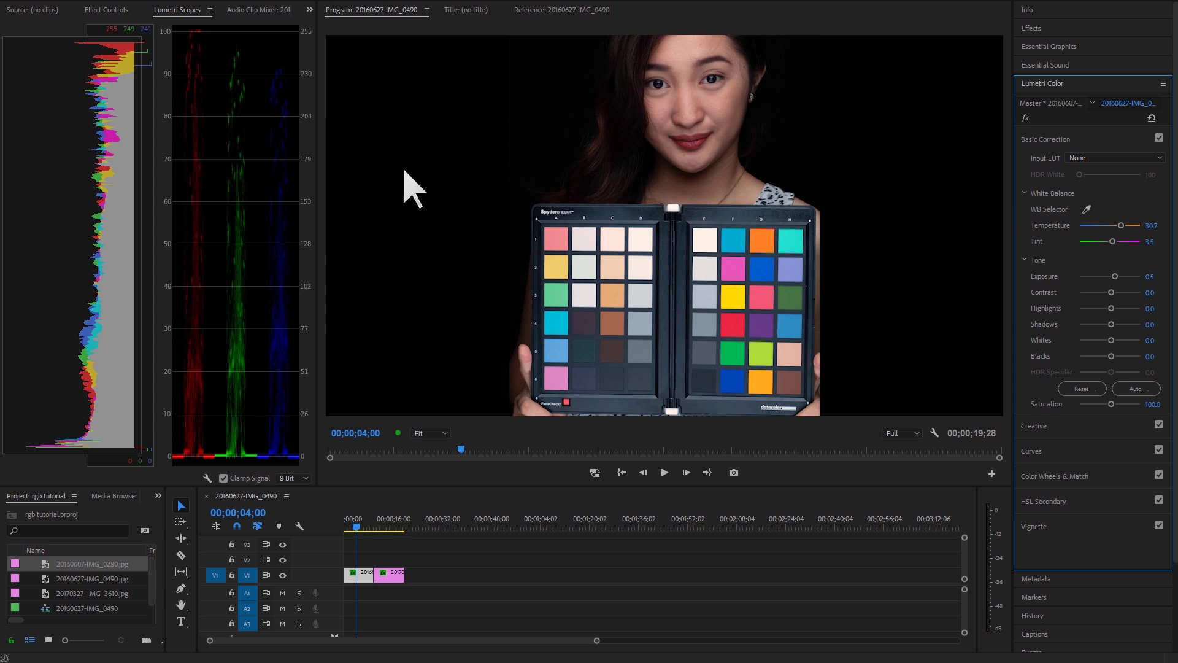
pyautogui.click(1086, 210)
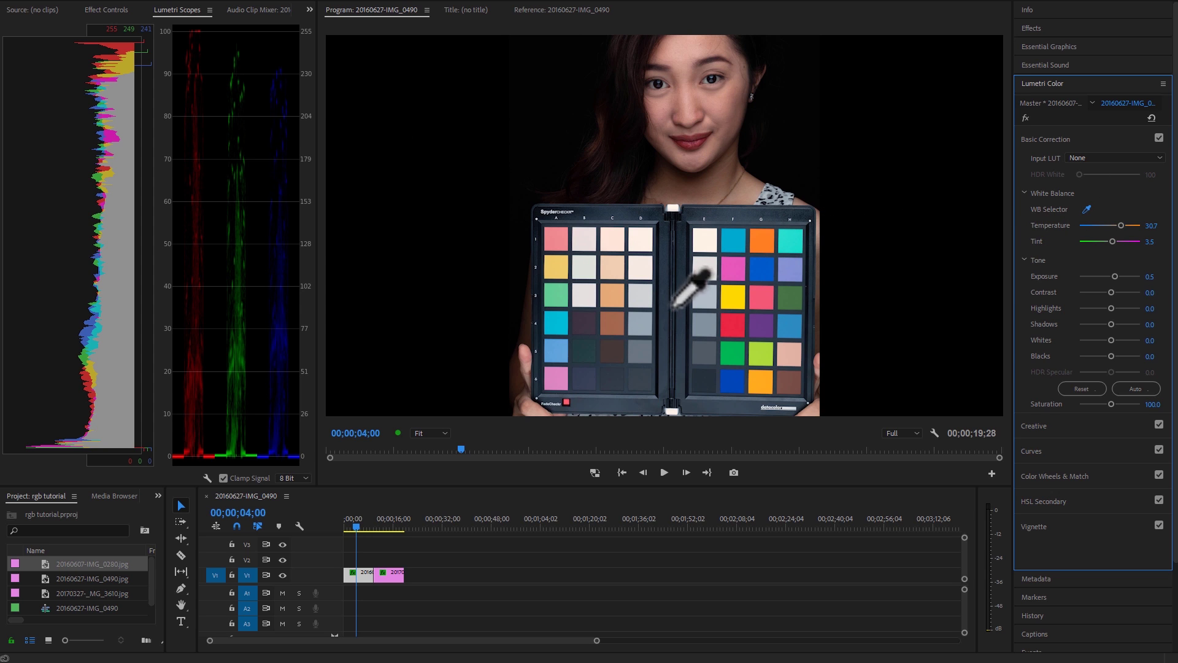
pyautogui.click(701, 352)
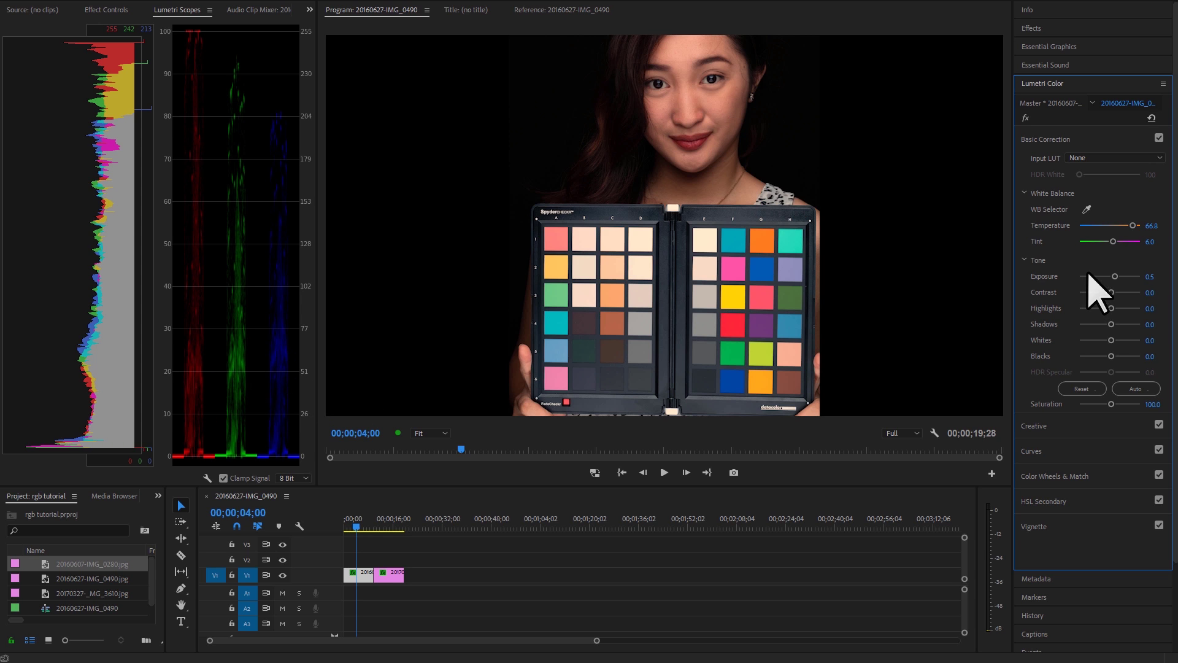
# Resample from a grey patch, then the right panel's light top patch: Temperature 30.9, Tint 4.5.
pyautogui.click(1087, 210)
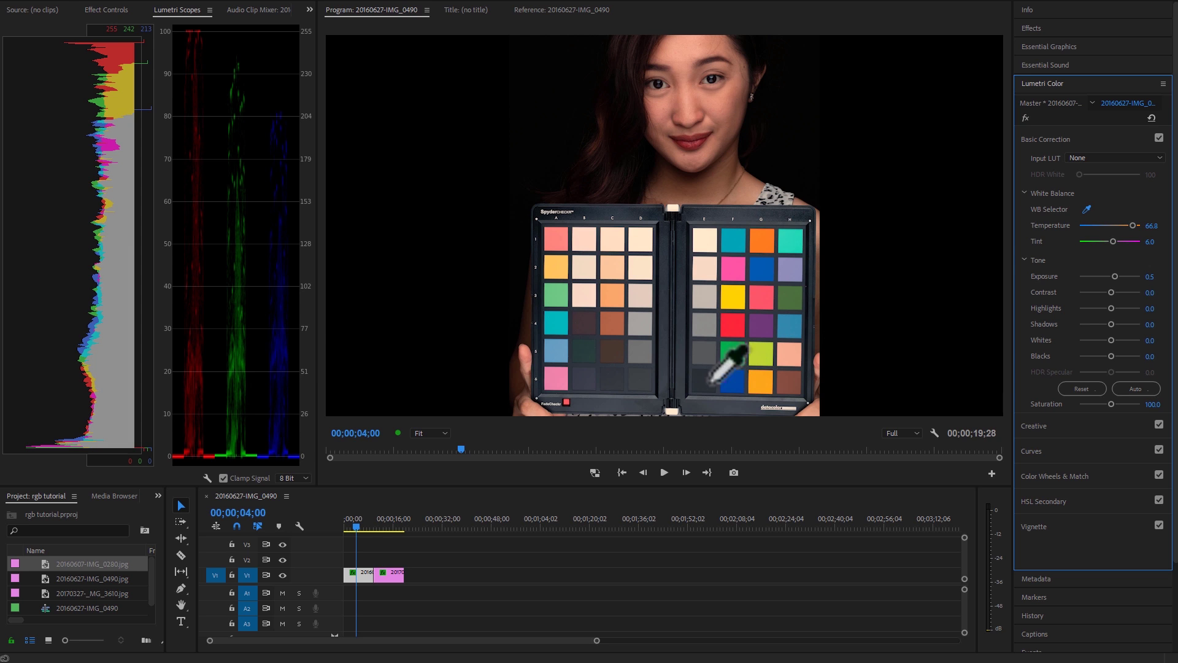
pyautogui.click(705, 381)
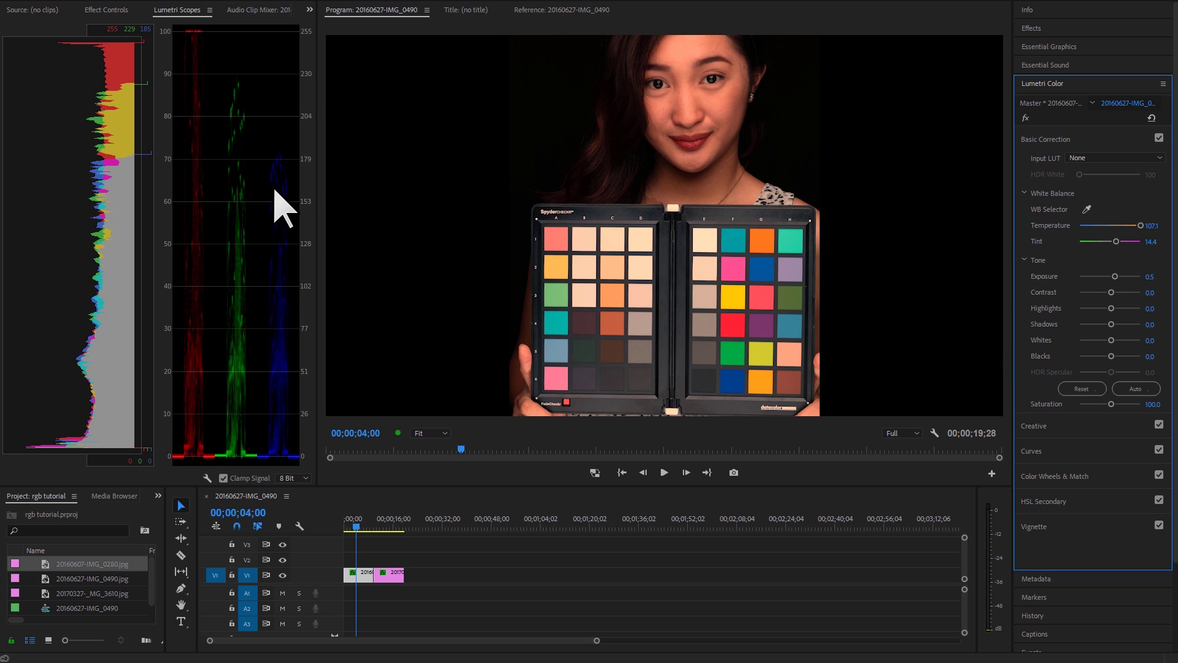
pyautogui.click(1087, 209)
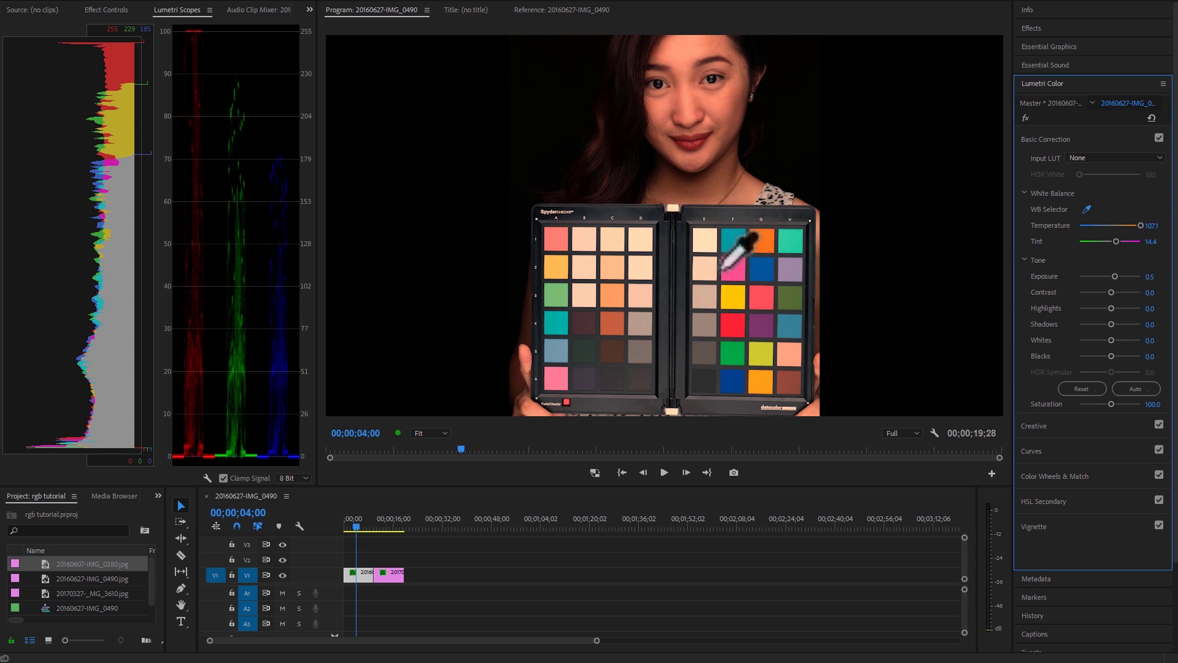
pyautogui.click(722, 268)
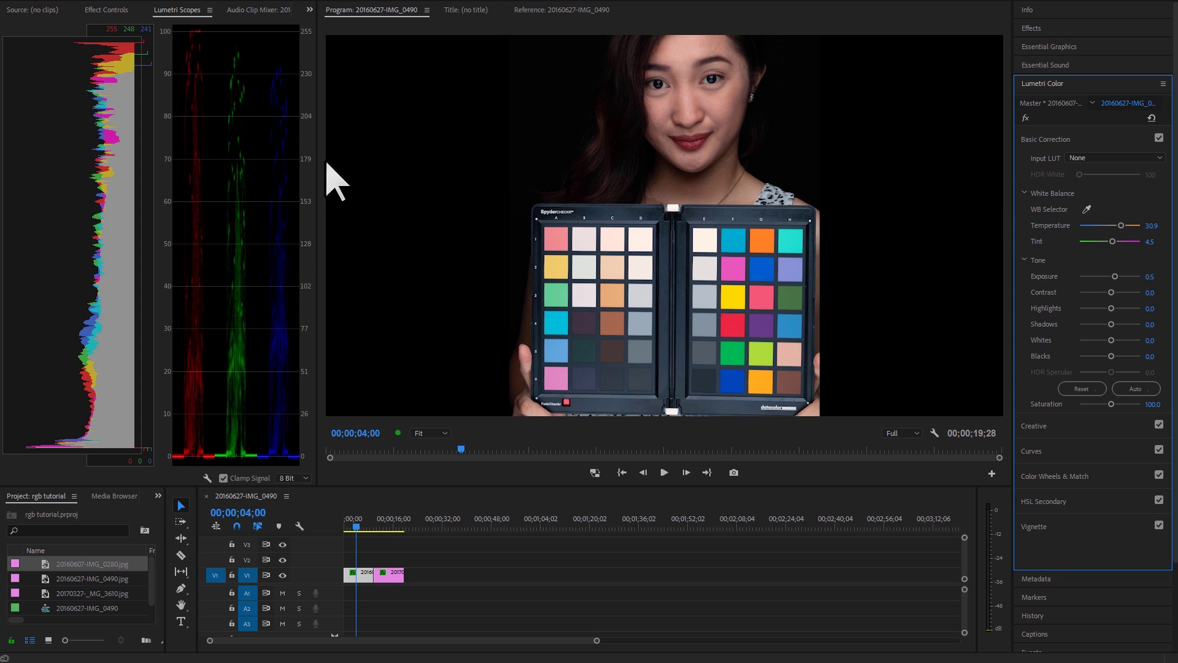
# Reset Temperature and Tint to 0, trial Temperature at -100 and 100, then return it to 0.
pyautogui.doubleClick(1121, 226)
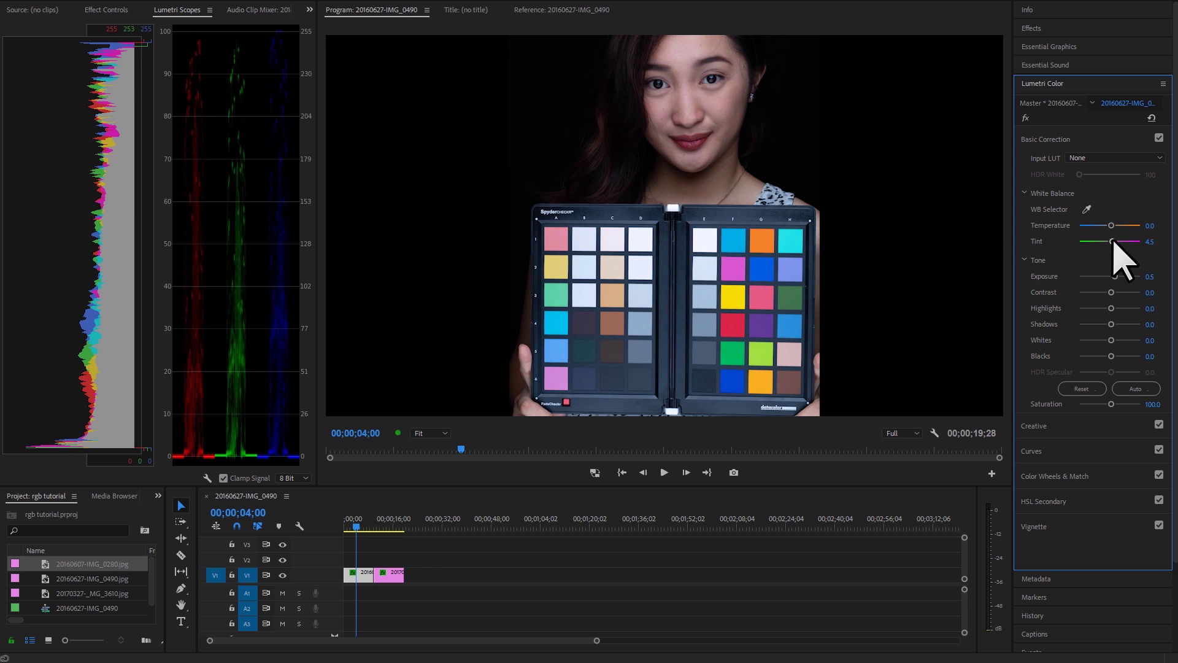
pyautogui.doubleClick(1112, 241)
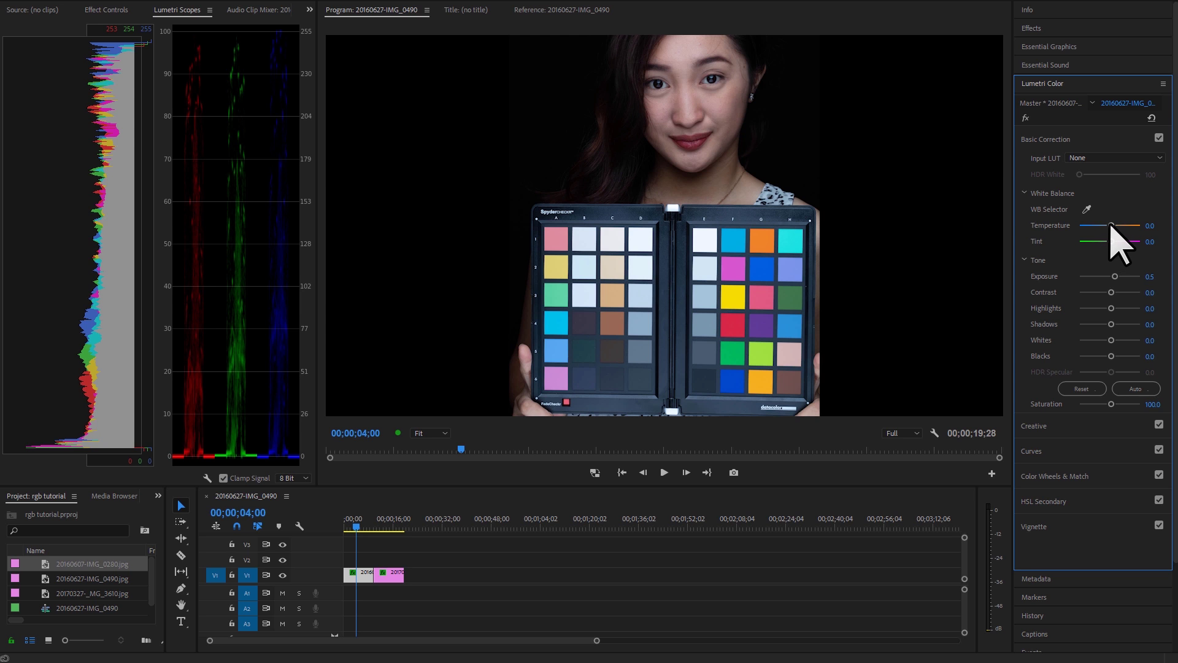
pyautogui.moveTo(1112, 226); pyautogui.dragTo(1085, 215)
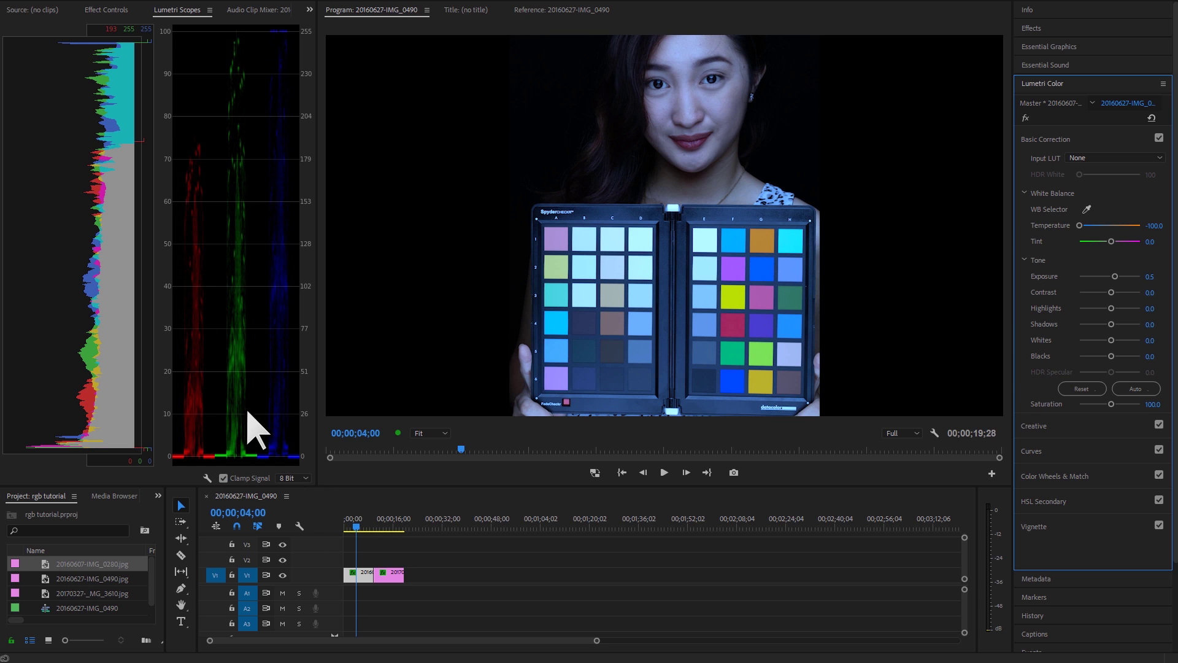
pyautogui.hotkey('ctrl', 's')
pyautogui.moveTo(1080, 225); pyautogui.dragTo(1157, 226)
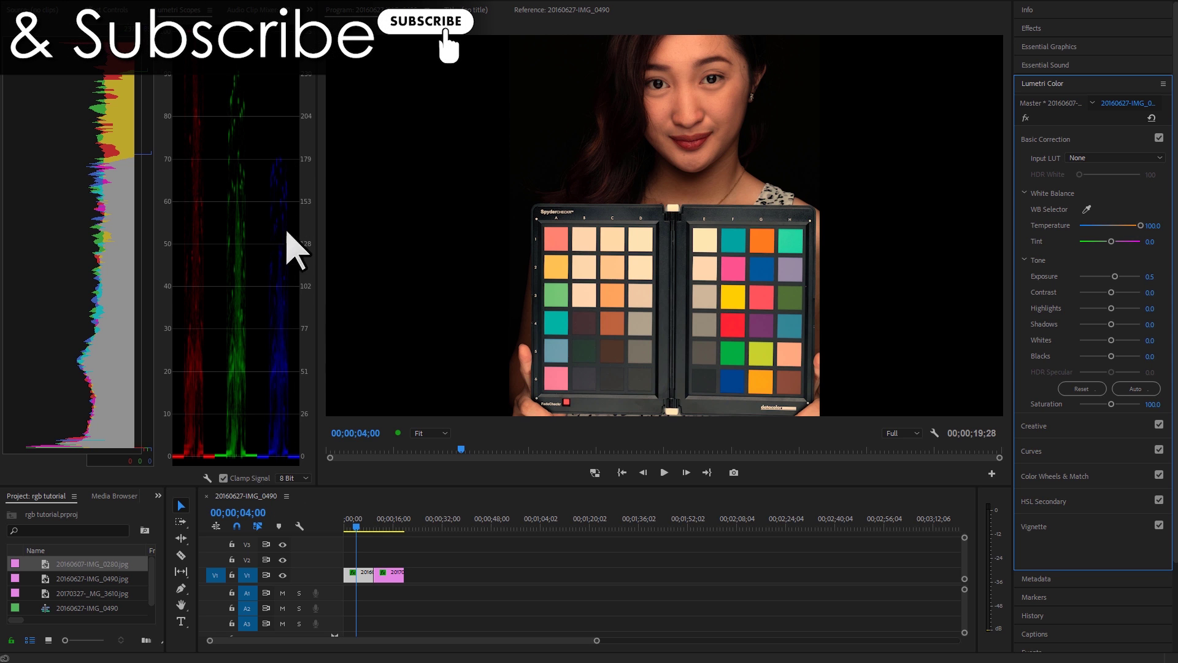
pyautogui.moveTo(1140, 225); pyautogui.dragTo(1112, 289)
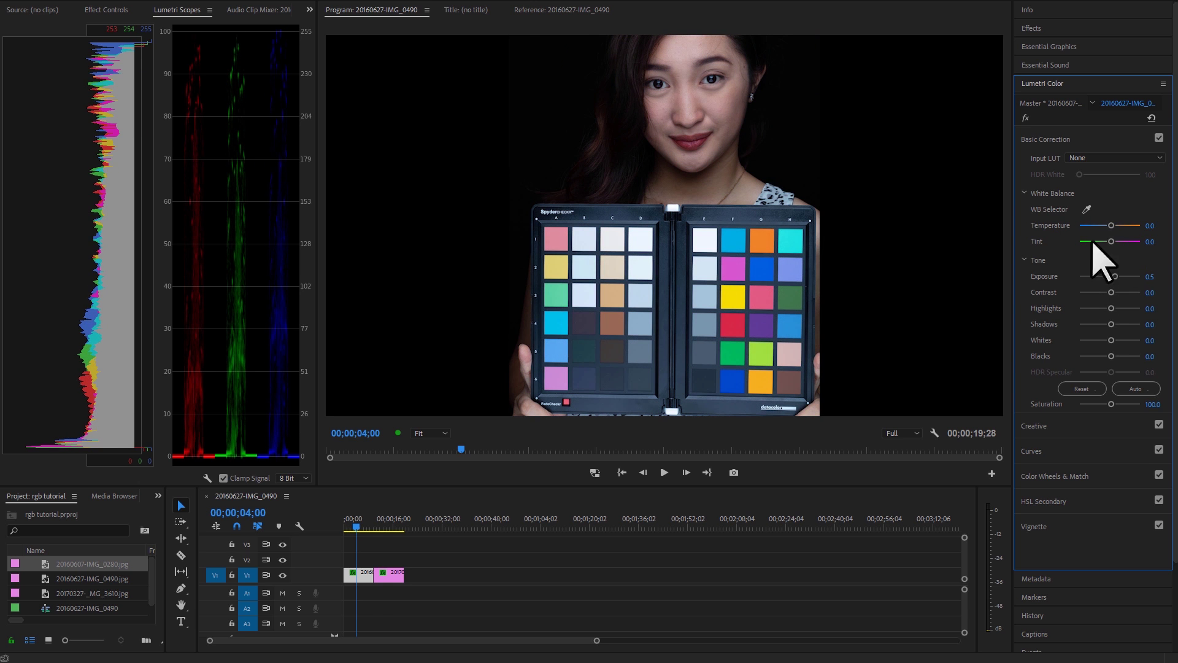
pyautogui.moveTo(1109, 241); pyautogui.dragTo(1081, 251)
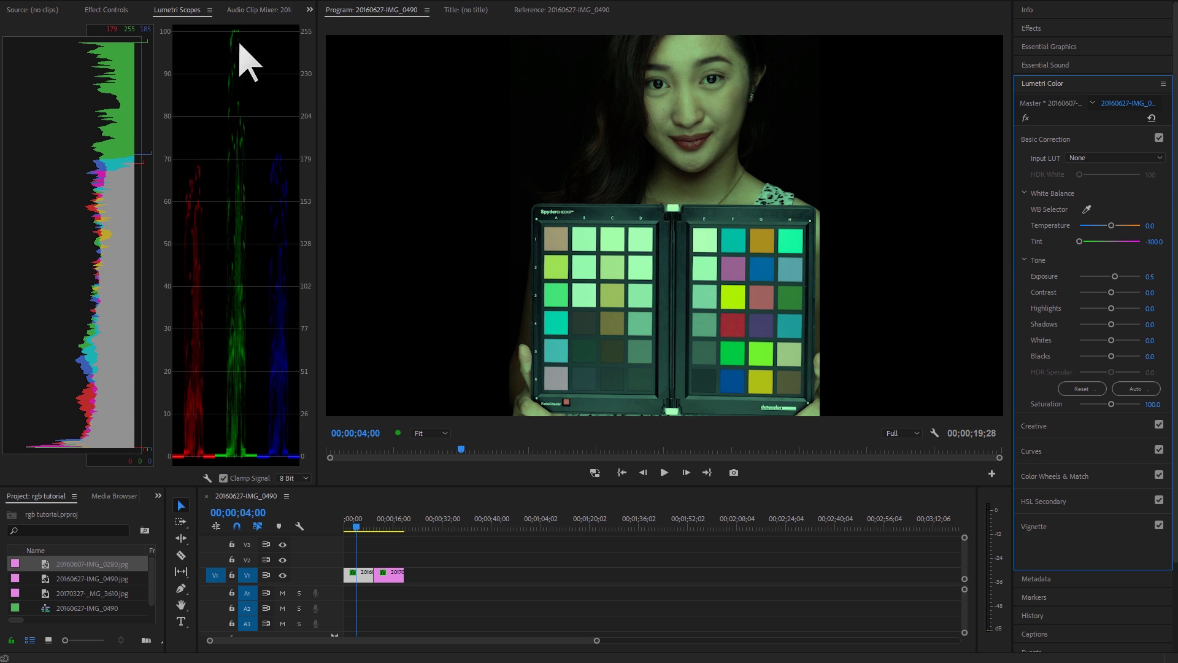
pyautogui.moveTo(1080, 241); pyautogui.dragTo(1144, 242)
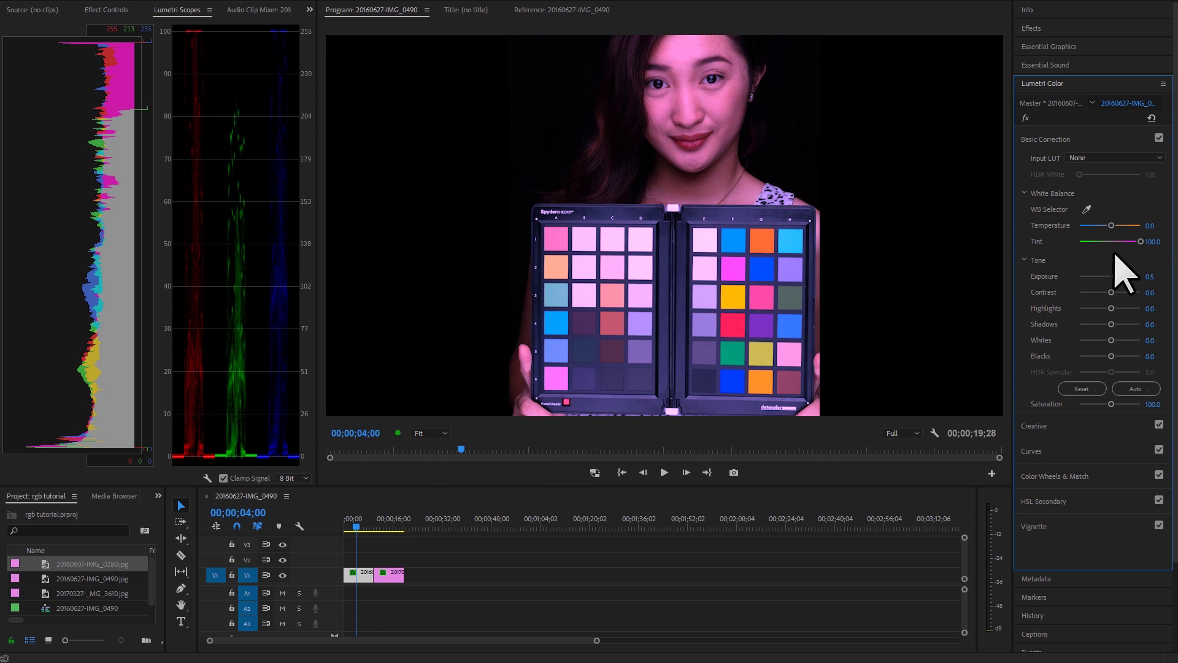
pyautogui.doubleClick(1140, 241)
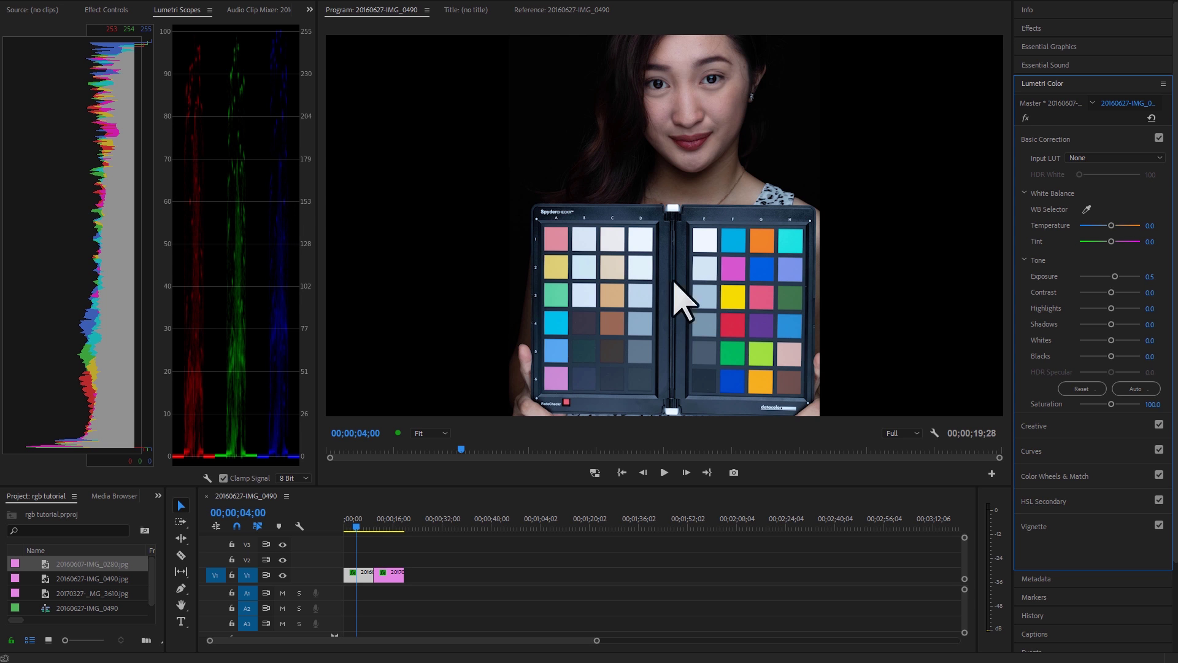
# Set the portrait's Temperature to 32 and Tint to 12 so the chart greys read neutral.
pyautogui.moveTo(1111, 226); pyautogui.dragTo(1120, 226)
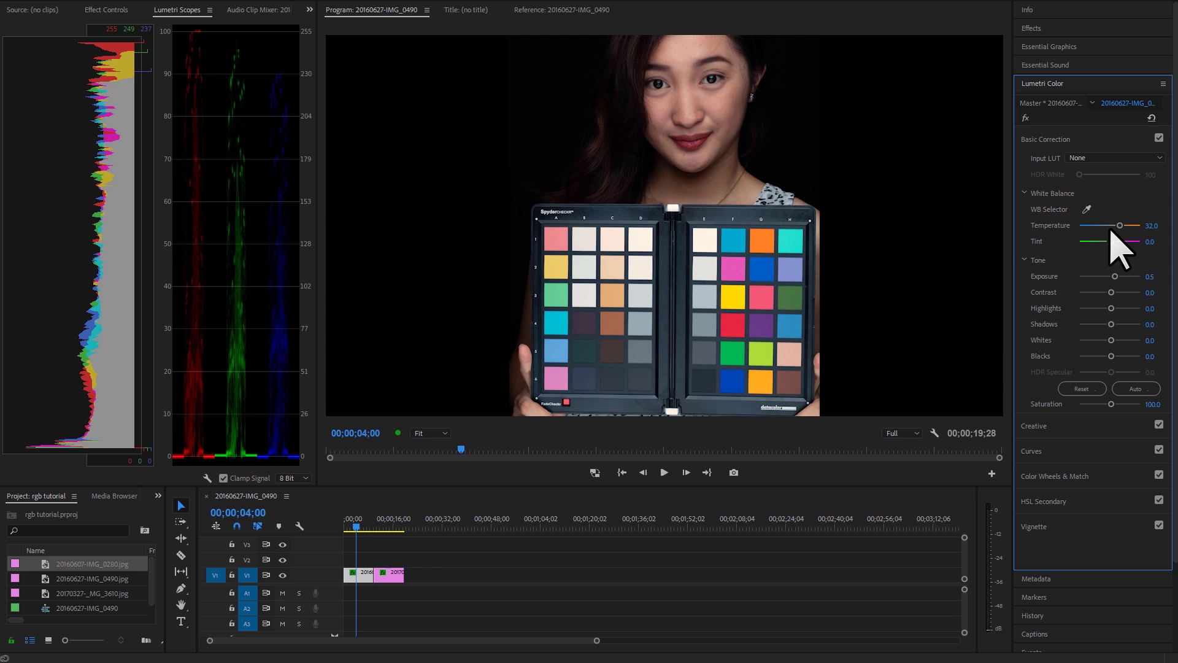
pyautogui.moveTo(1112, 243); pyautogui.dragTo(1112, 244)
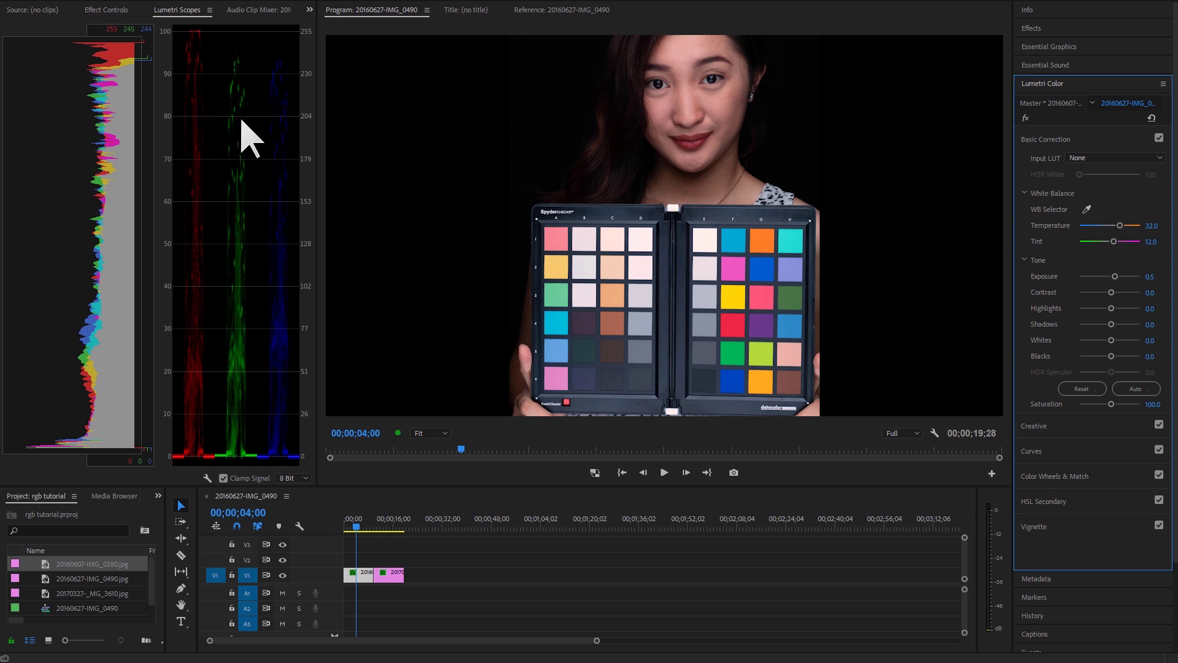
# Save the rgb tutorial project with Ctrl+S.
pyautogui.hotkey('ctrl', 's')
# Move the playhead onto the second clip to show the Kuala Lumpur market photo.
pyautogui.click(385, 528)
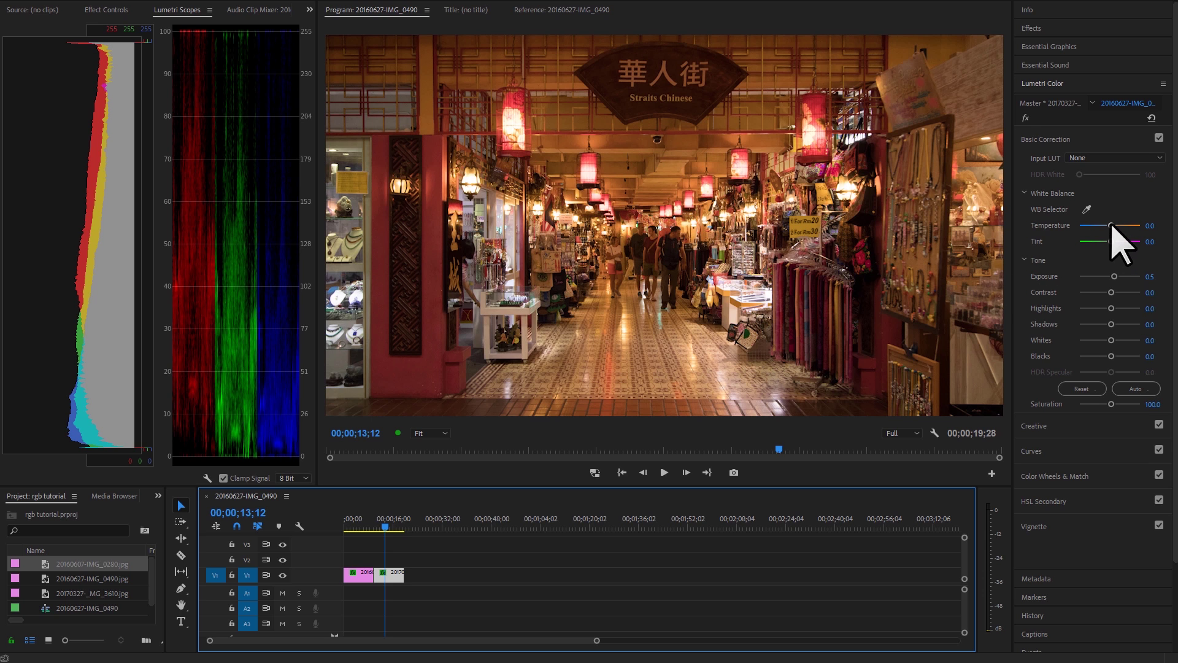
# Set the market photo's Temperature to -100 and Tint to 50 for a cool magenta cast.
pyautogui.moveTo(1110, 225); pyautogui.dragTo(1077, 227)
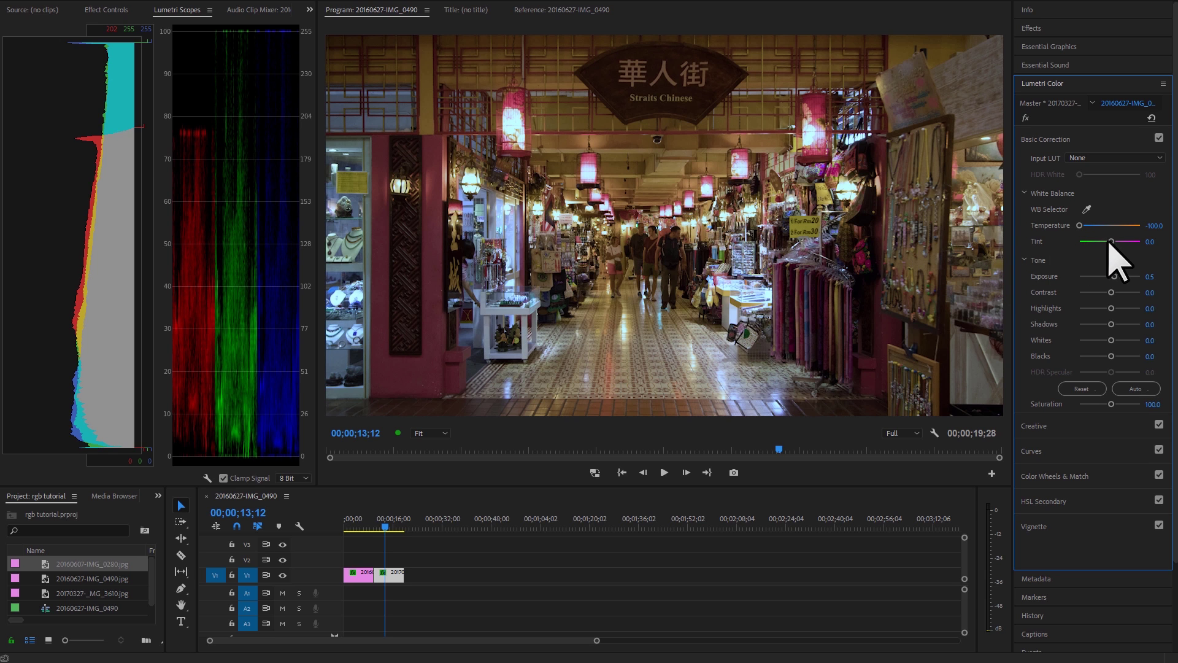
pyautogui.moveTo(1110, 242)
pyautogui.mouseDown()
pyautogui.moveTo(1128, 243)
pyautogui.moveTo(1099, 248)
pyautogui.moveTo(1123, 245)
pyautogui.mouseUp()
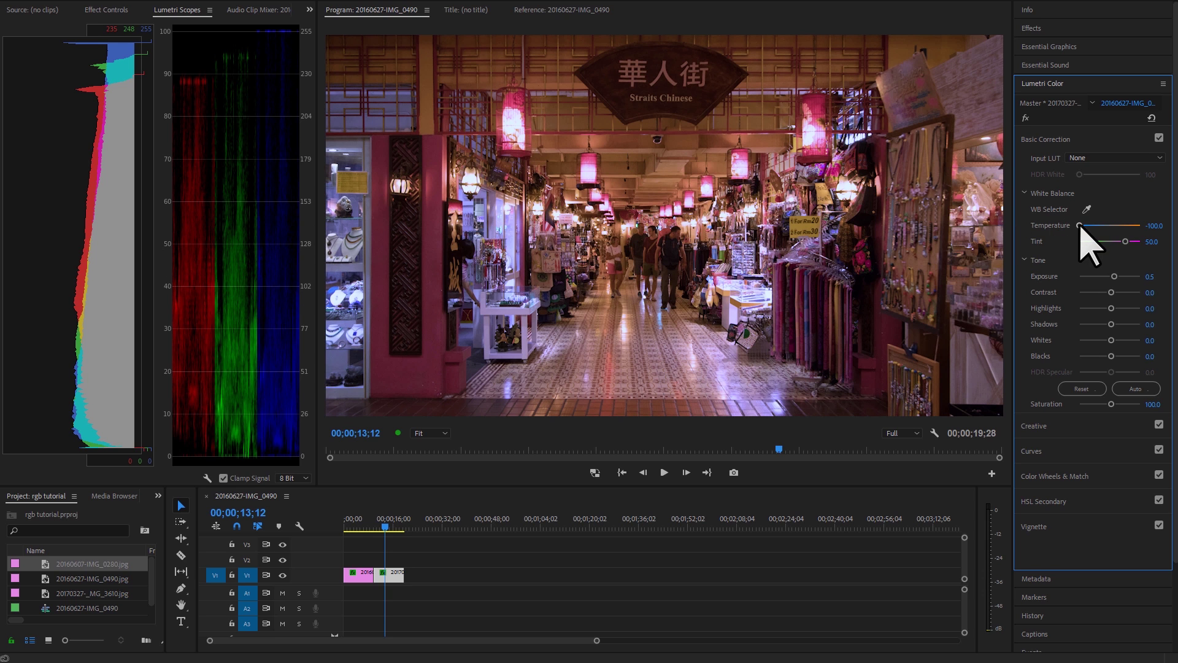
# Fine-tune the market photo's Temperature to -98 with Tint kept at 50, saving the project.
pyautogui.moveTo(1080, 226); pyautogui.dragTo(1087, 226)
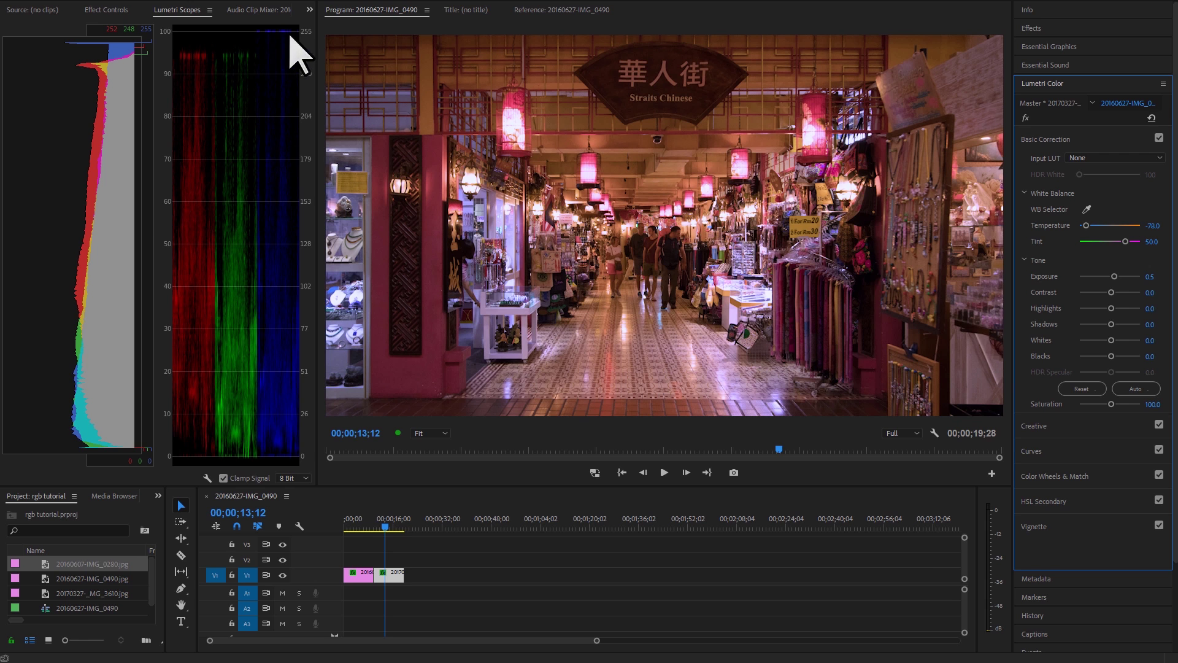
pyautogui.hotkey('ctrl', 's')
pyautogui.moveTo(1085, 225); pyautogui.dragTo(1080, 226)
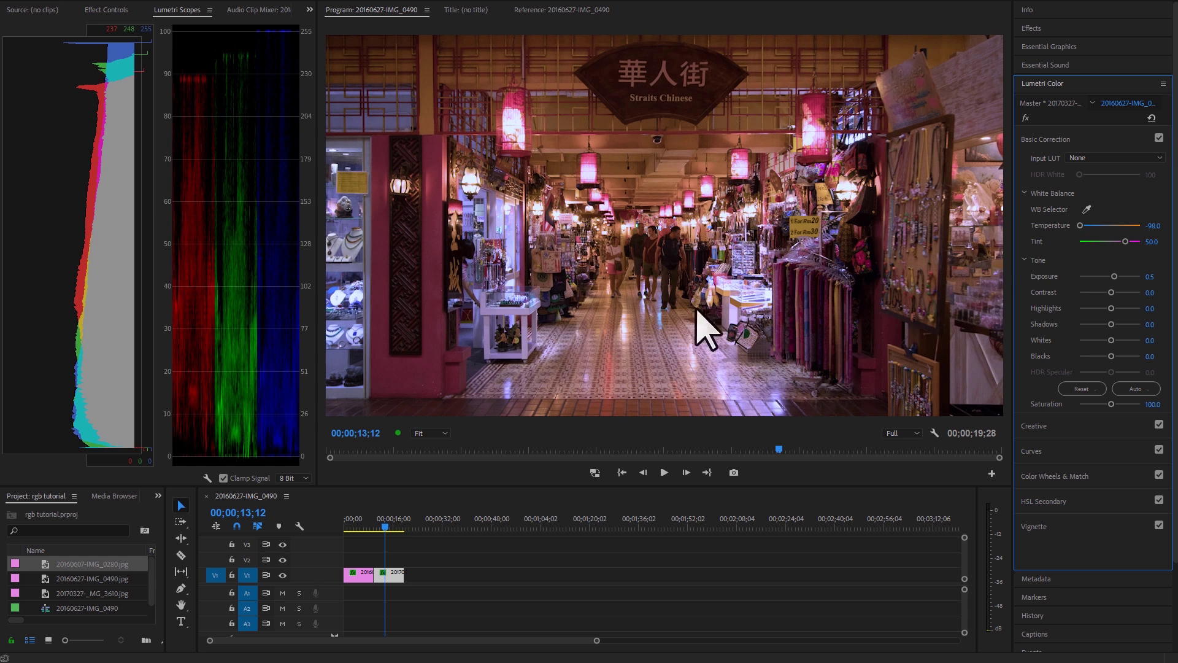
# Zoom the Program monitor on the market photo to 200%, then 10%, then back to Fit.
pyautogui.click(442, 433)
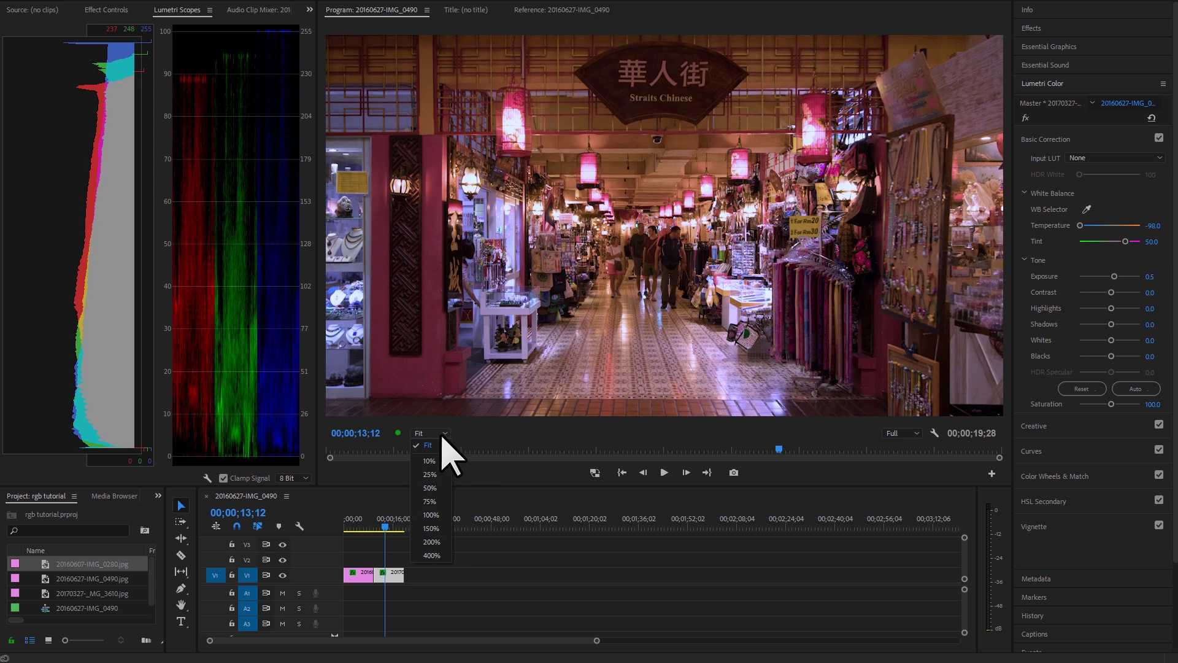
pyautogui.click(432, 542)
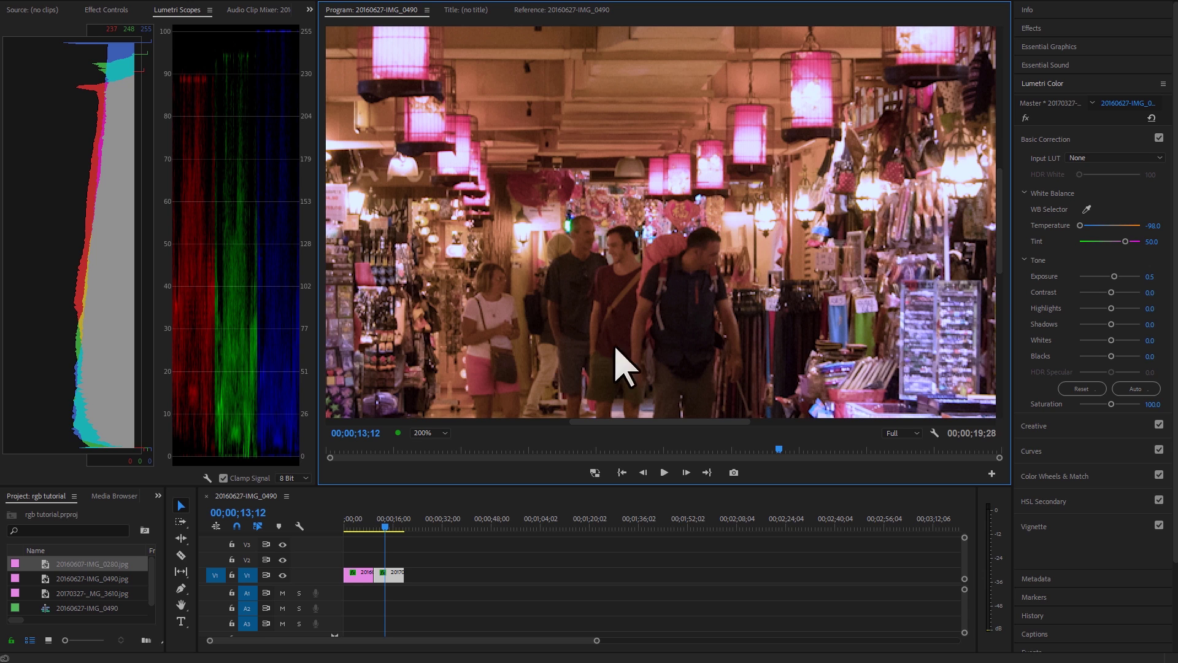
pyautogui.click(427, 435)
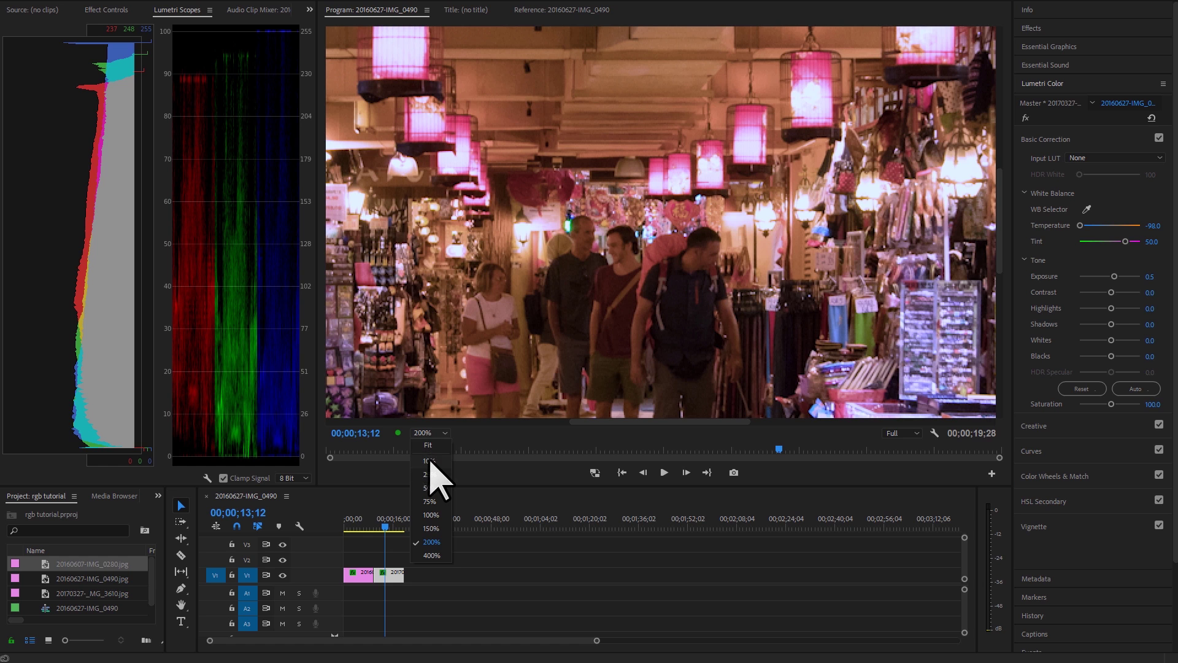
pyautogui.click(429, 461)
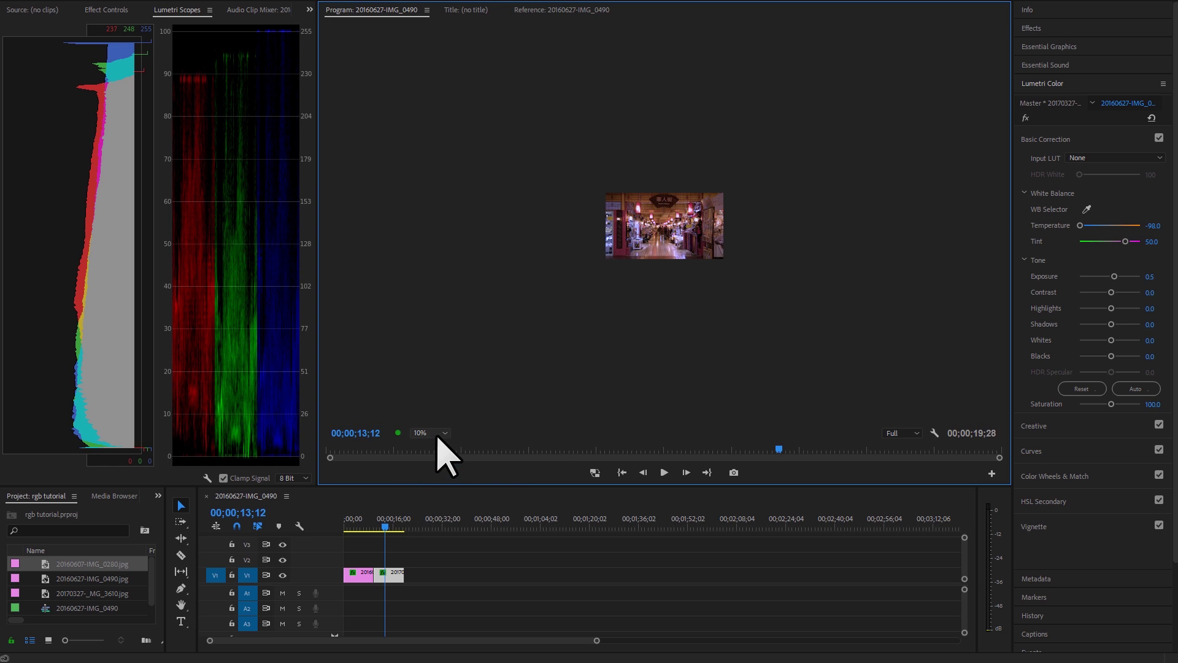
pyautogui.click(440, 436)
pyautogui.click(438, 446)
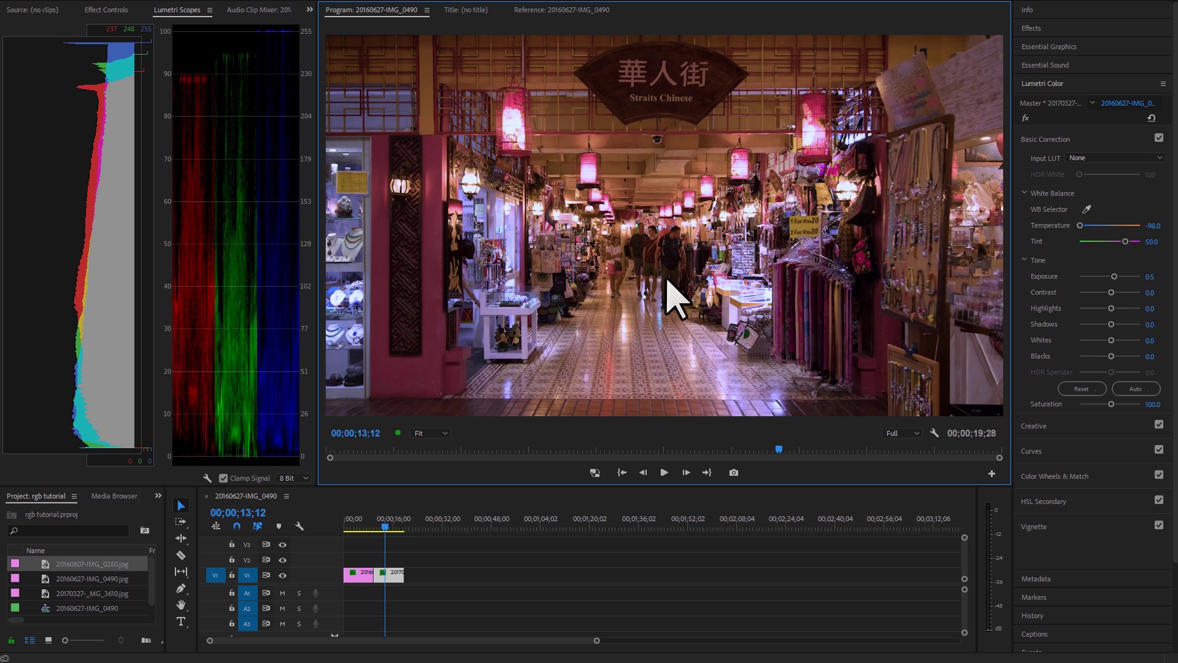
# Save the project with the market photo's Temperature -98.0 and Tint 50.0 correction.
pyautogui.hotkey('ctrl', 's')
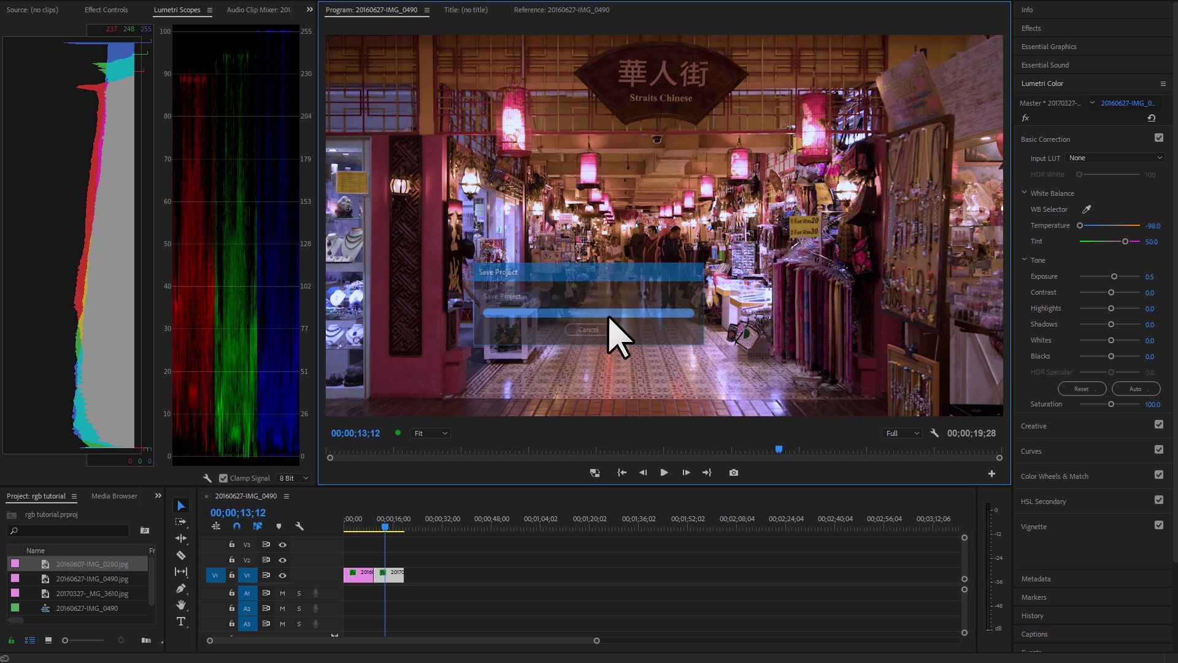